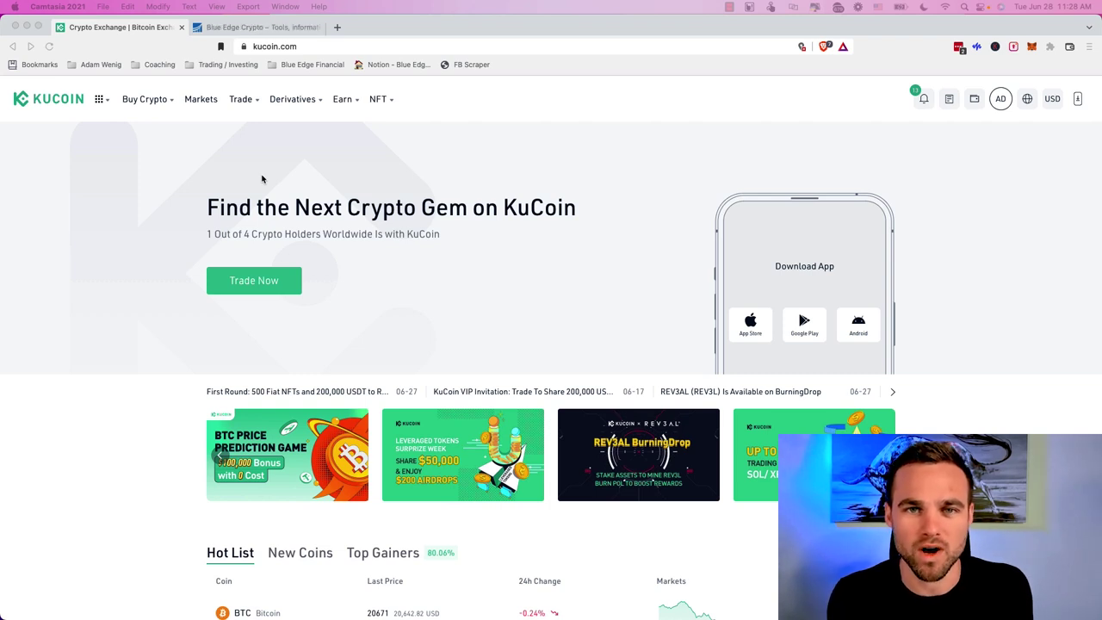
Open the Futures Classic trading page from KuCoin's derivatives offerings
left_click(464, 139)
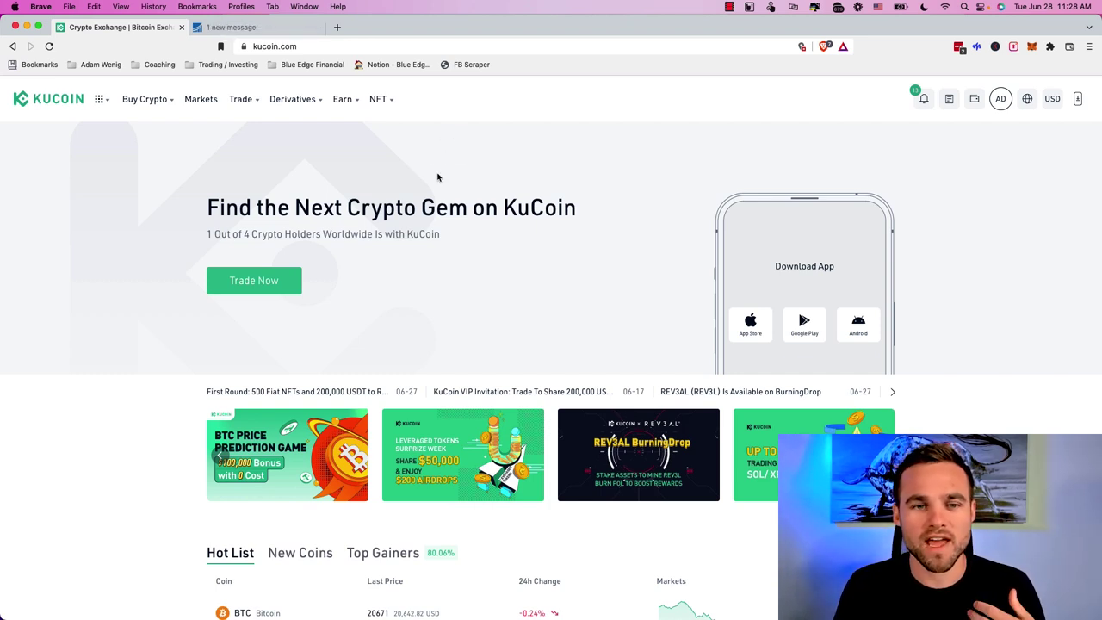
mouse_move(149, 99)
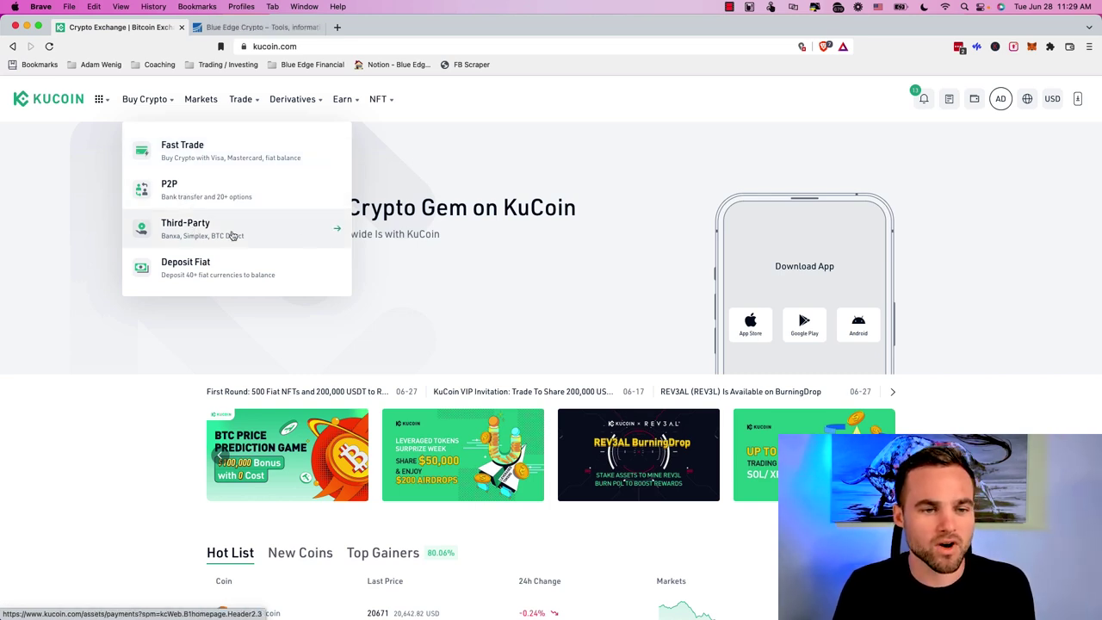
mouse_move(293, 102)
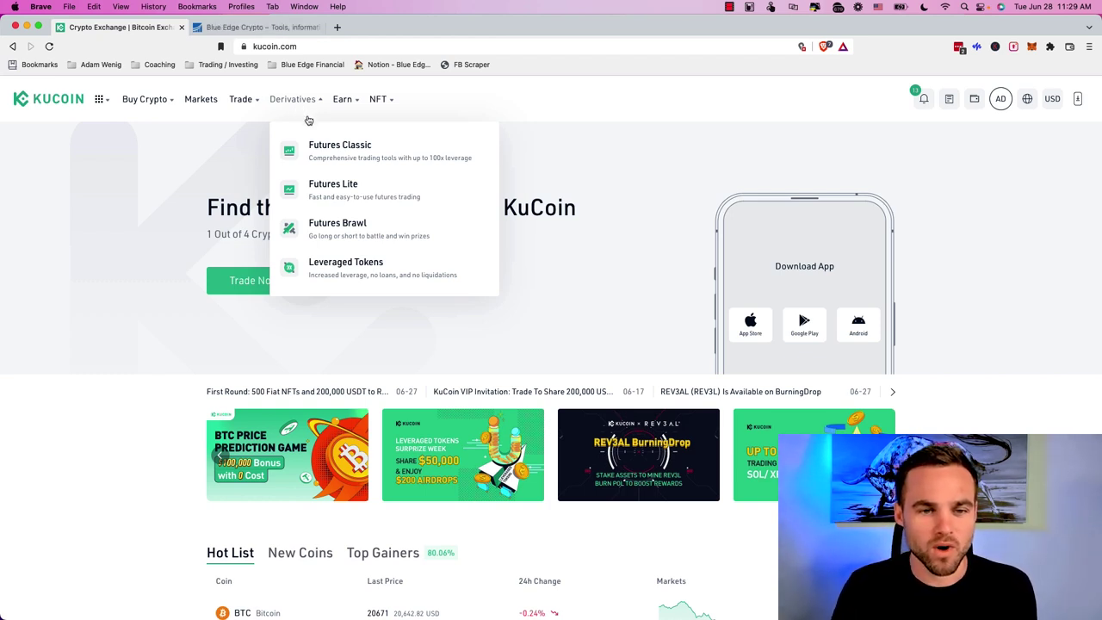
left_click(328, 154)
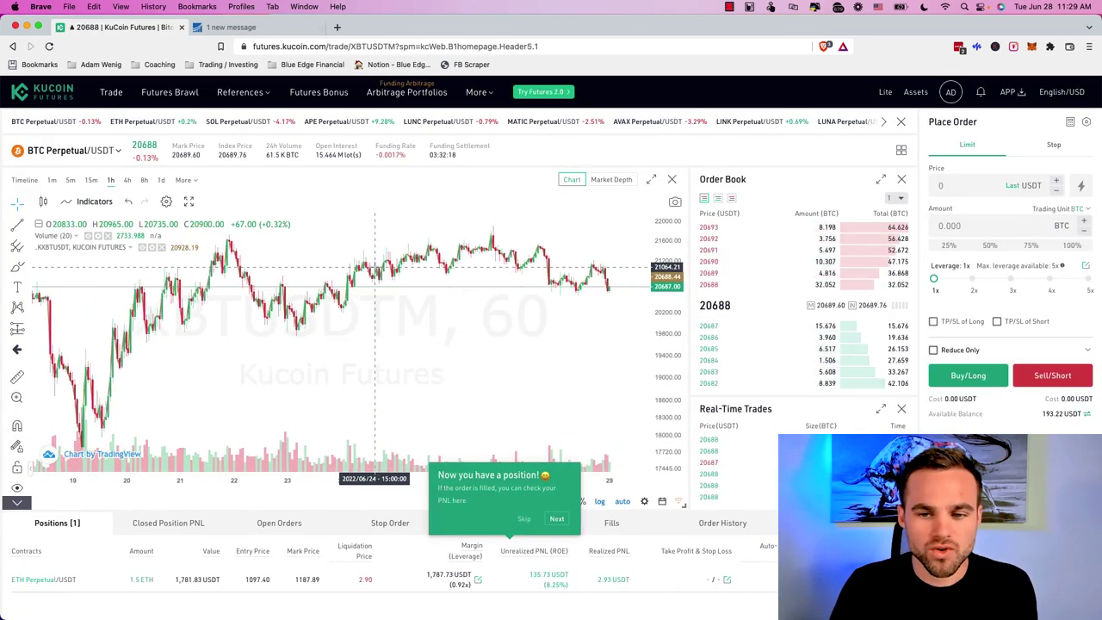
Browse the USDT-margined perpetual contracts available for trading, keeping BTC Perpetual/USDT as the active contract
scroll(375, 268, "down", 3)
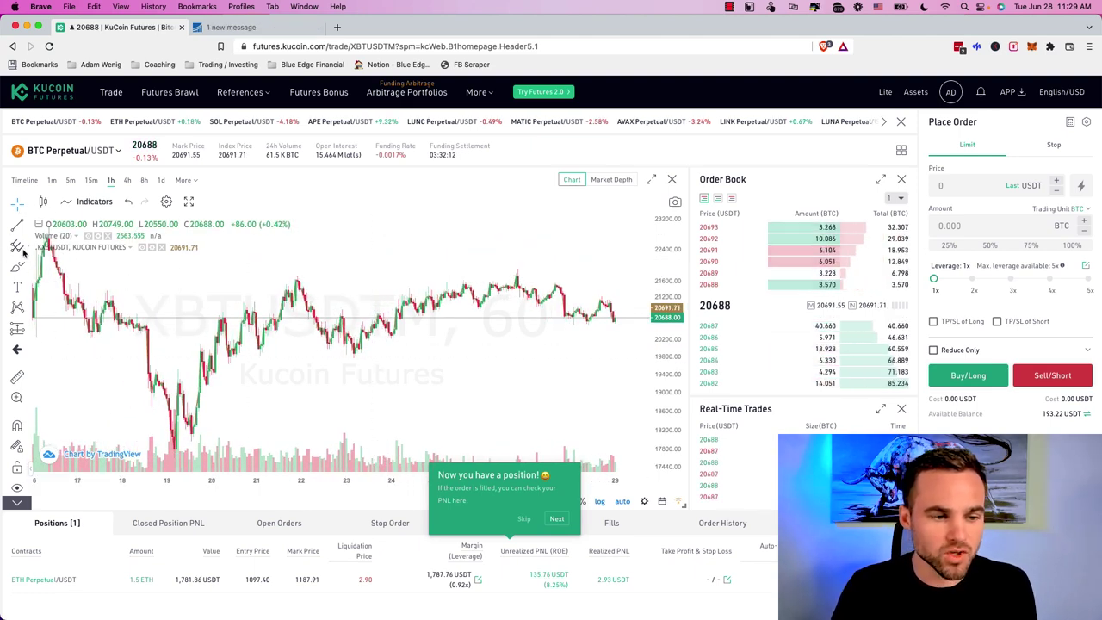
scroll(255, 321, "down", 2)
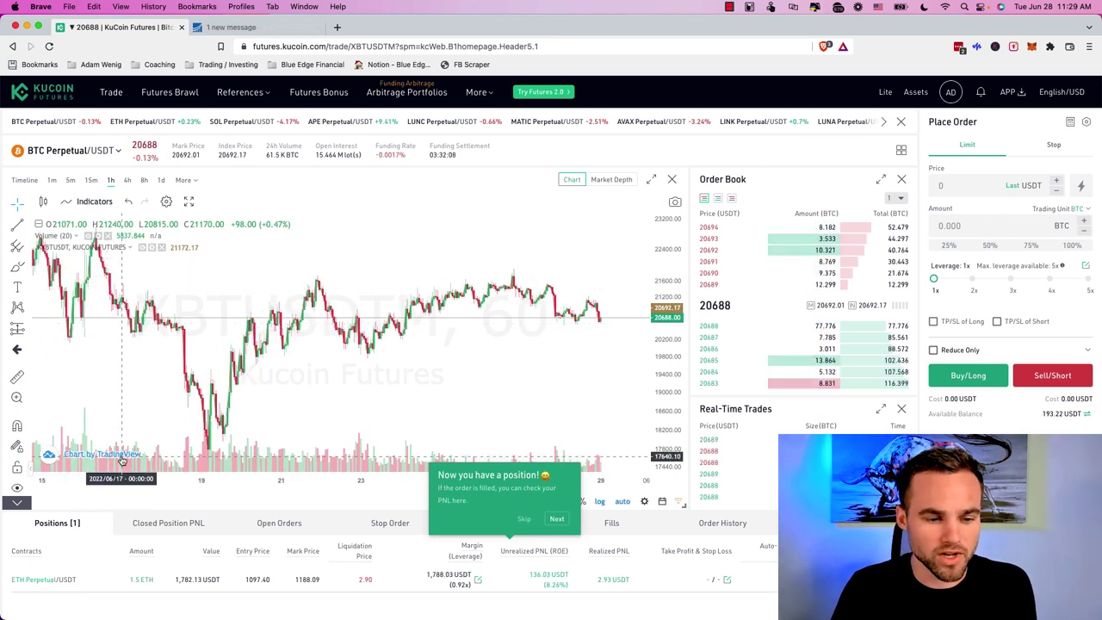
left_click(113, 156)
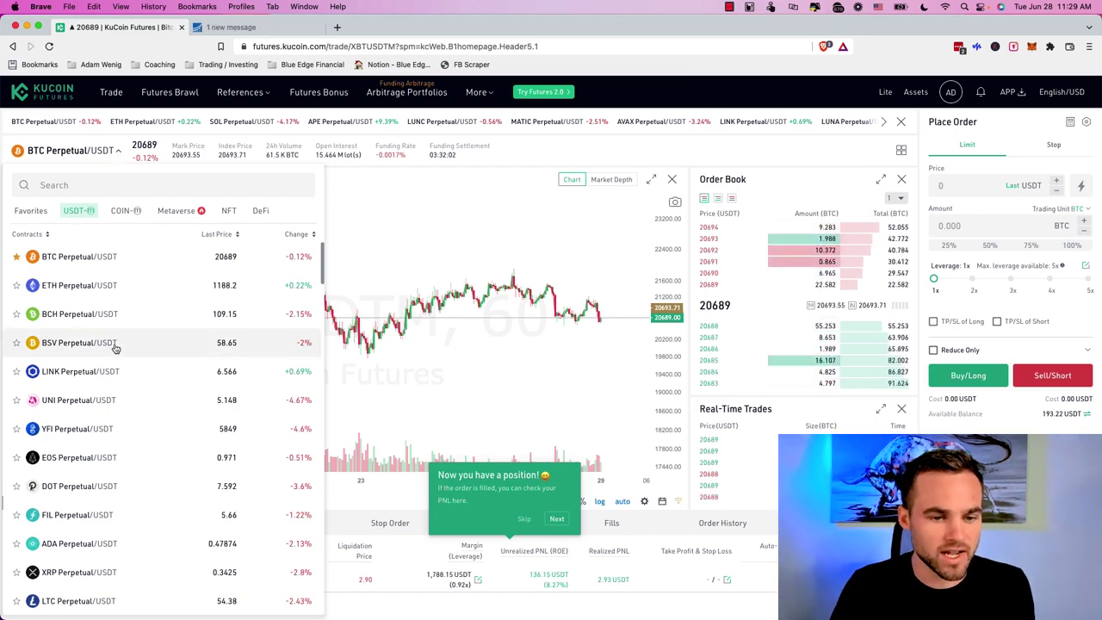
scroll(115, 346, "down", 10)
scroll(114, 346, "down", 10)
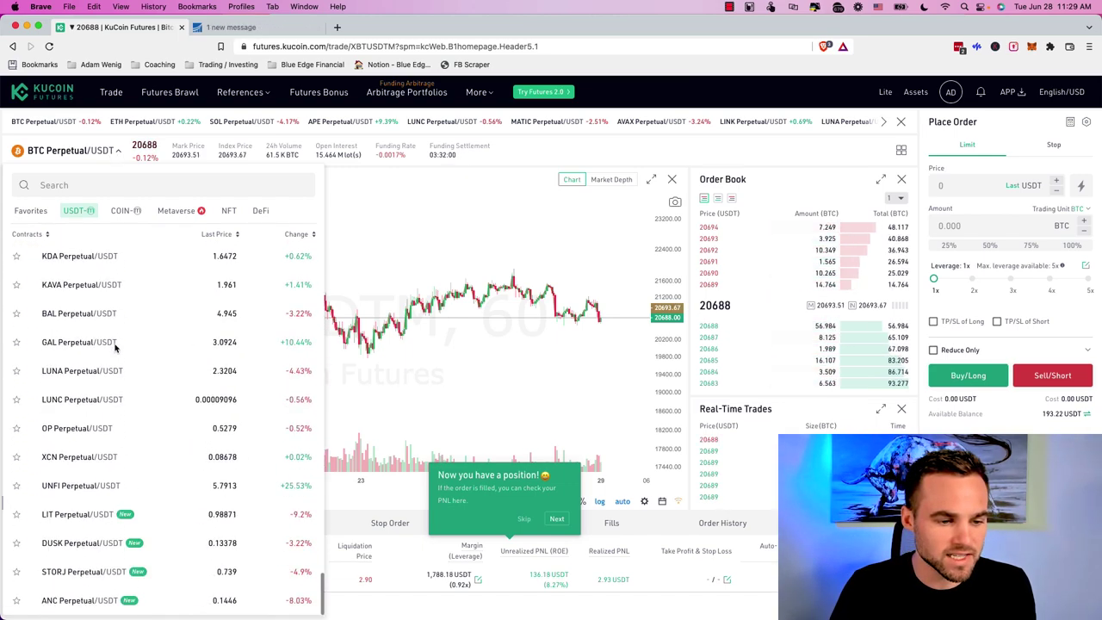
scroll(114, 346, "up", 20)
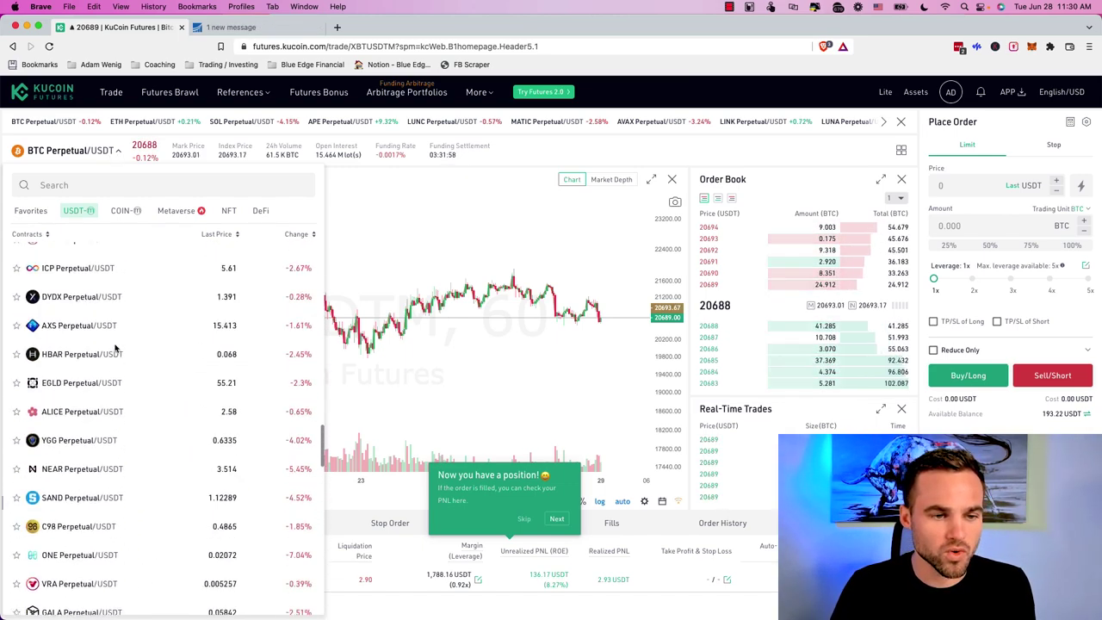
left_click(577, 174)
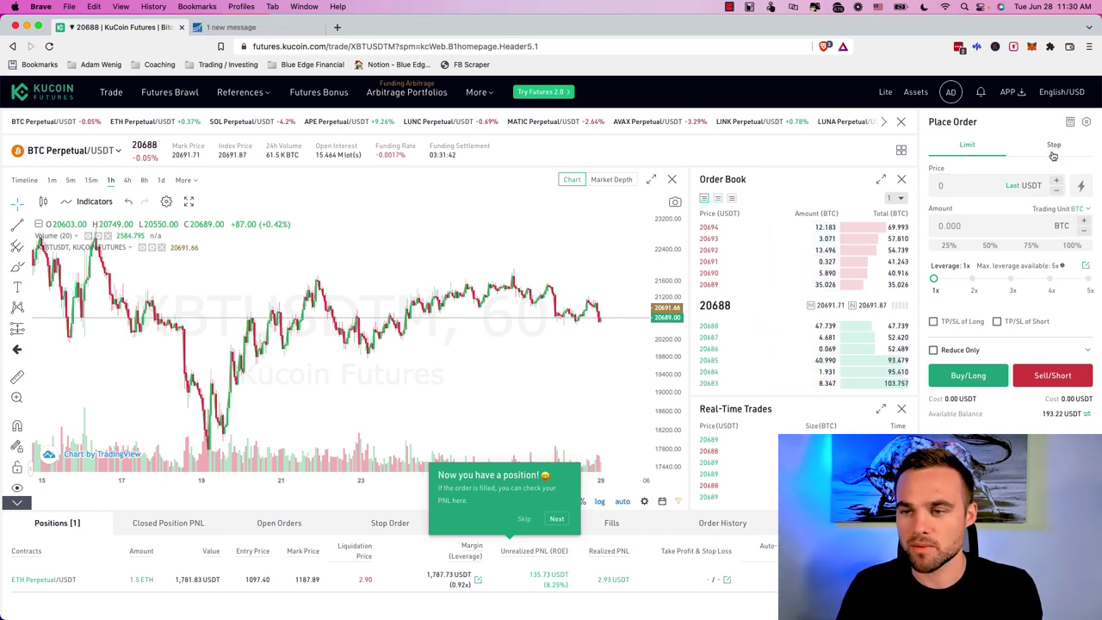
Switch the order's price to Market and set its amount to 0.001, with BTC as the trading unit
left_click(1082, 189)
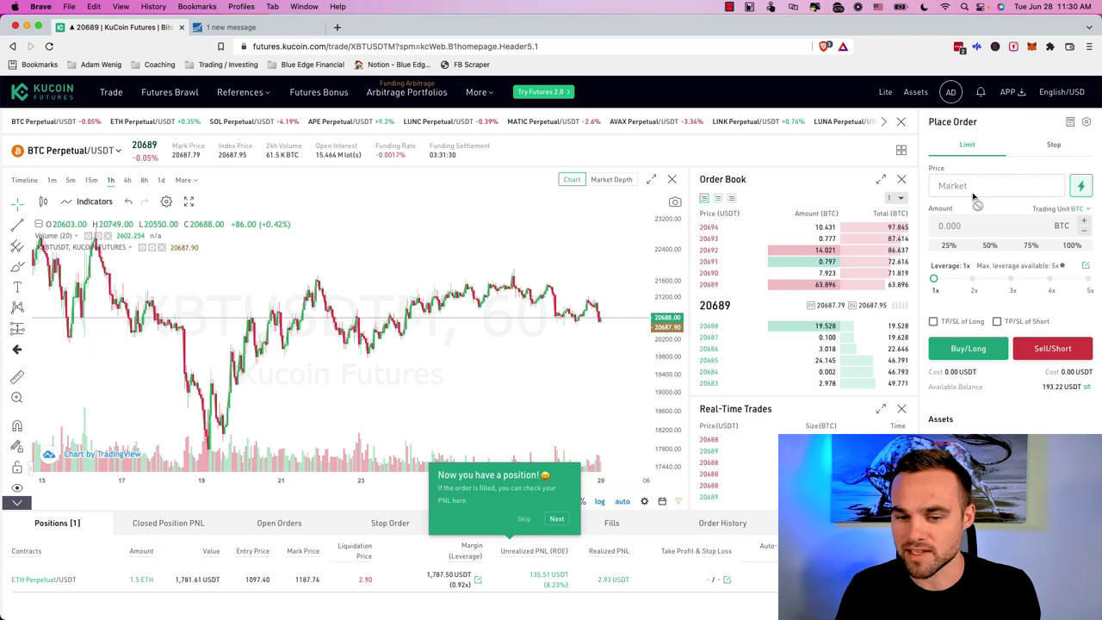
left_click(983, 227)
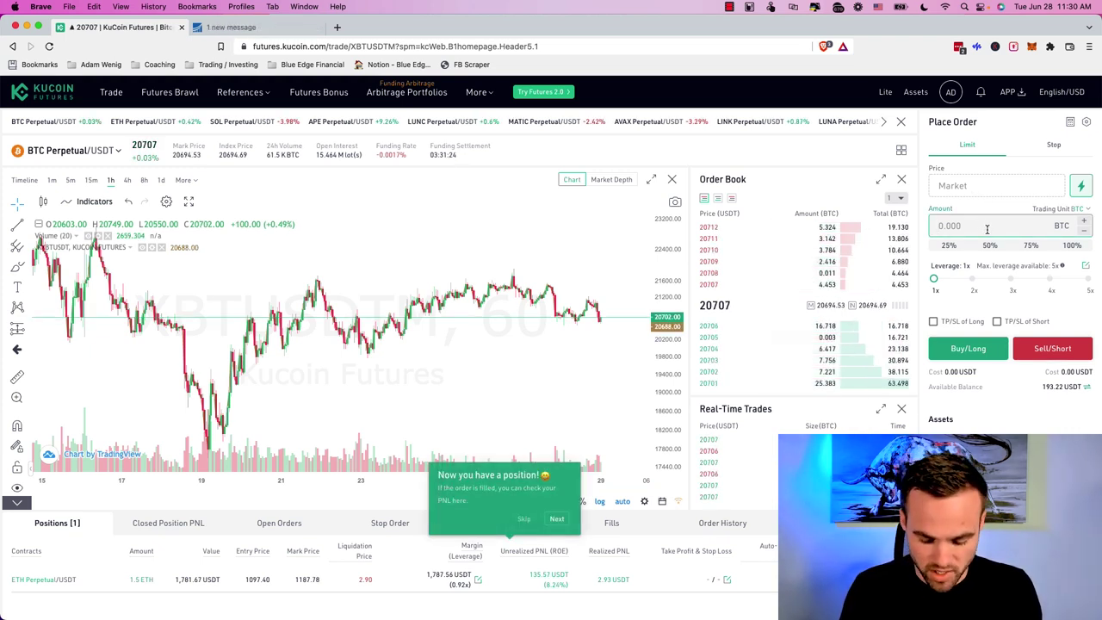
type("00")
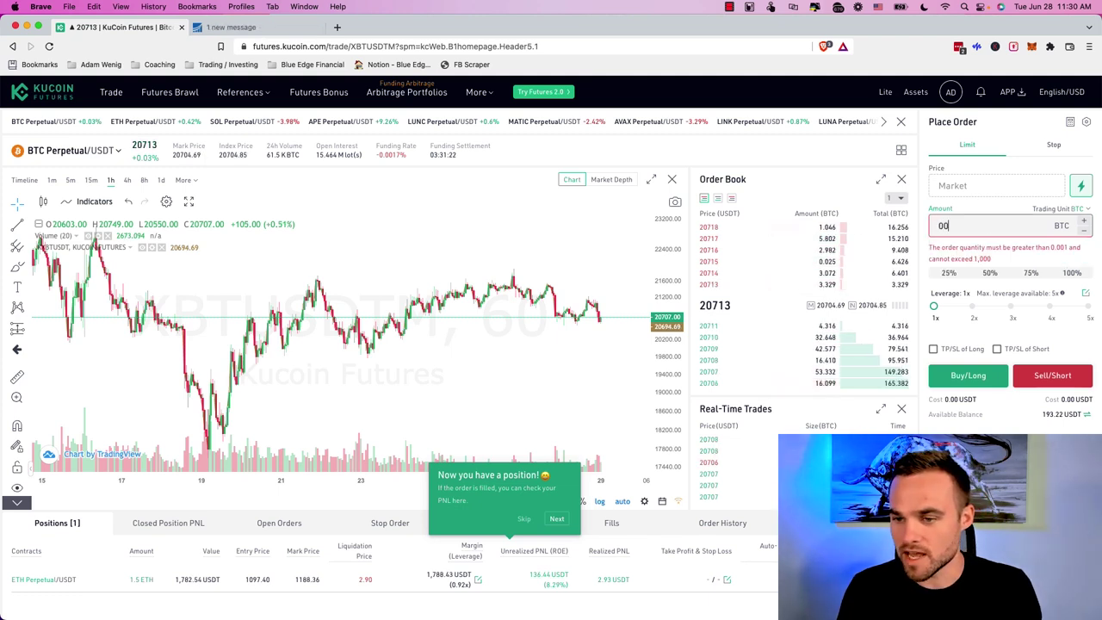
key("BackSpace")
key("BackSpace")
type("1")
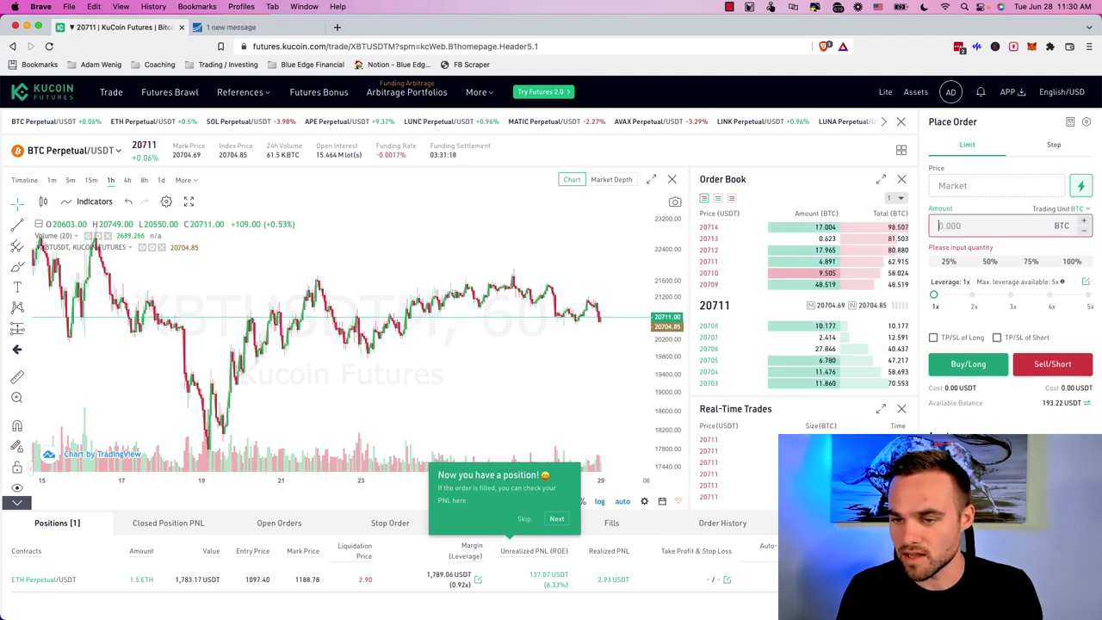
key("BackSpace")
type("0.001")
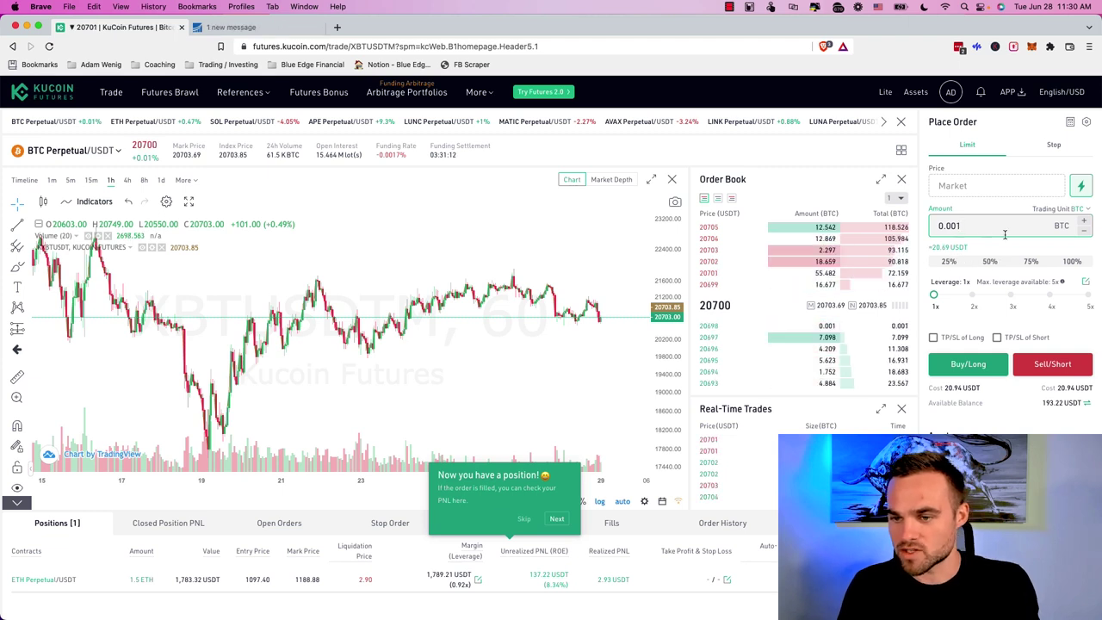
left_click(1078, 211)
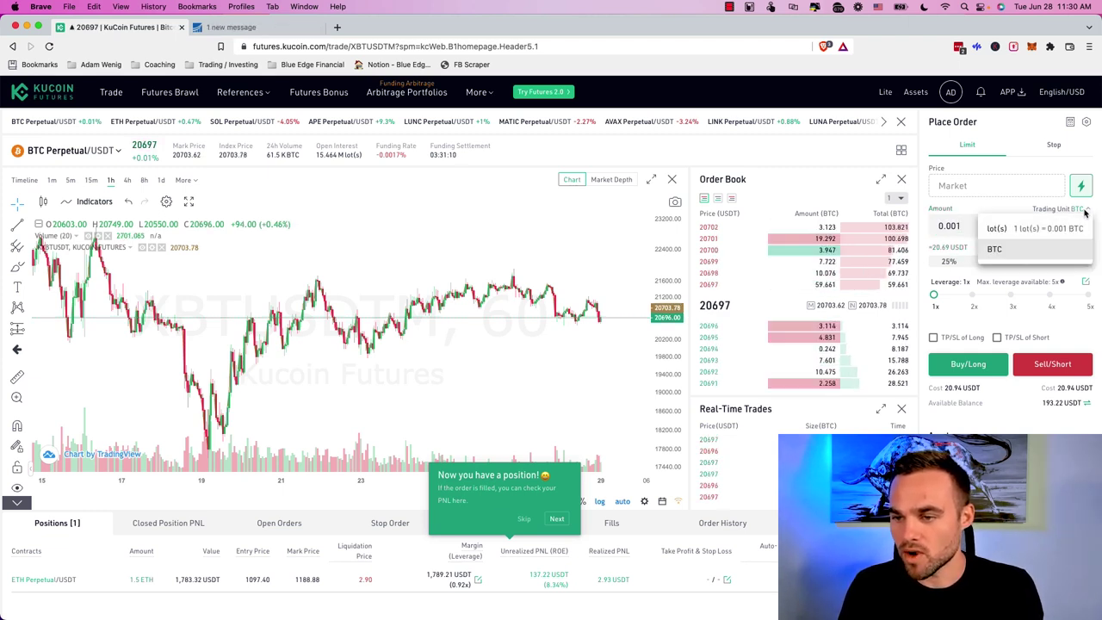
left_click(1002, 252)
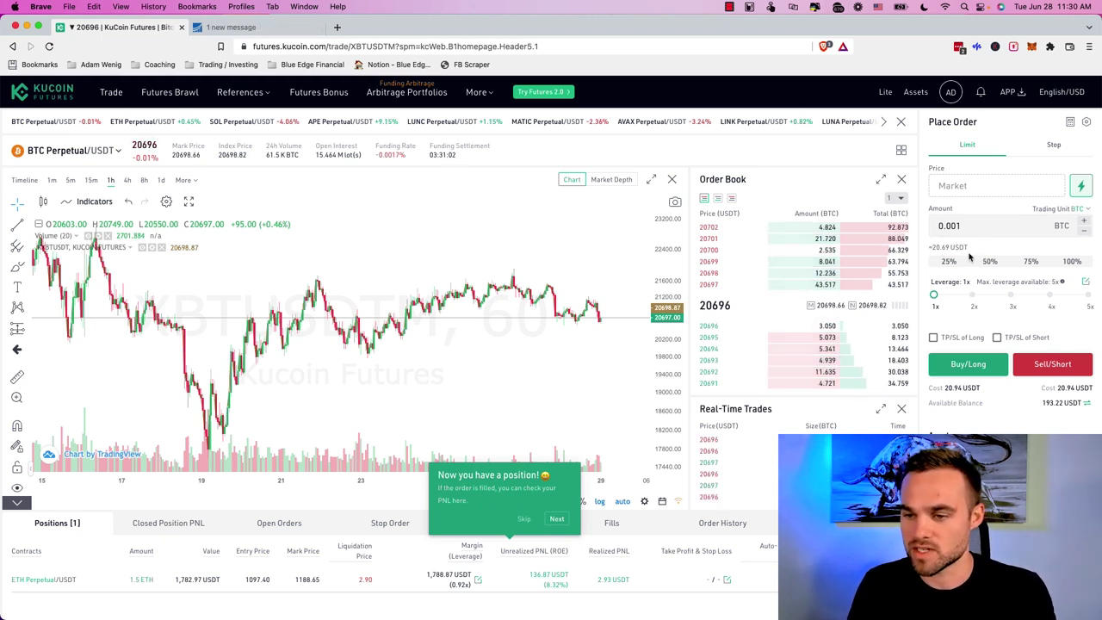
Read through the three-part futures leverage introduction for the order, leaving the leverage at 1x
mouse_move(935, 302)
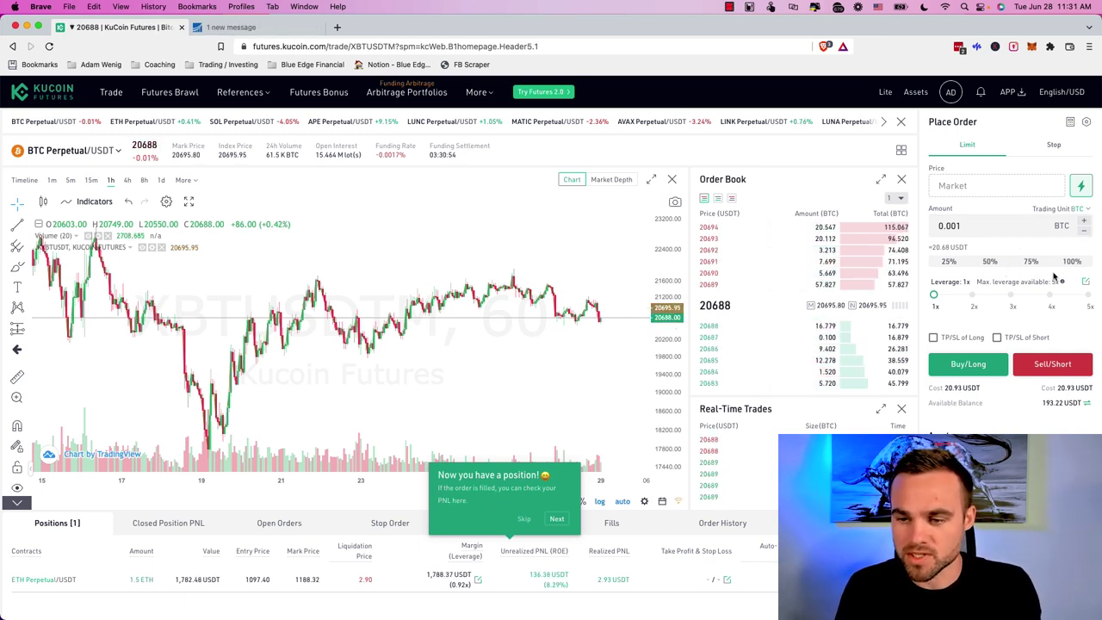
left_click(939, 297)
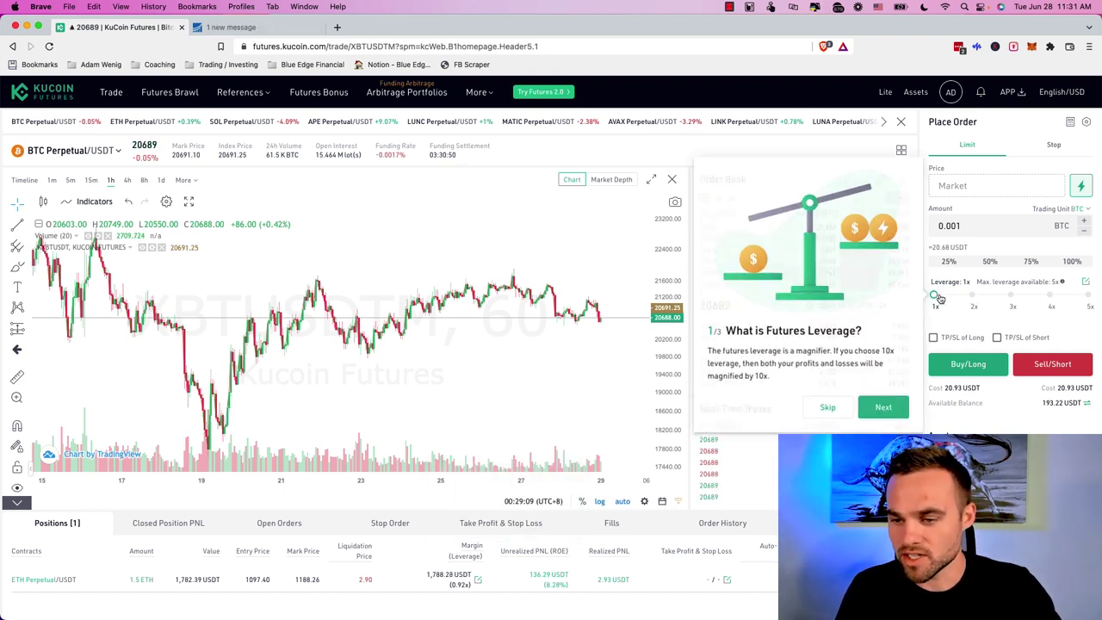
left_click(882, 406)
left_click(879, 405)
left_click(875, 406)
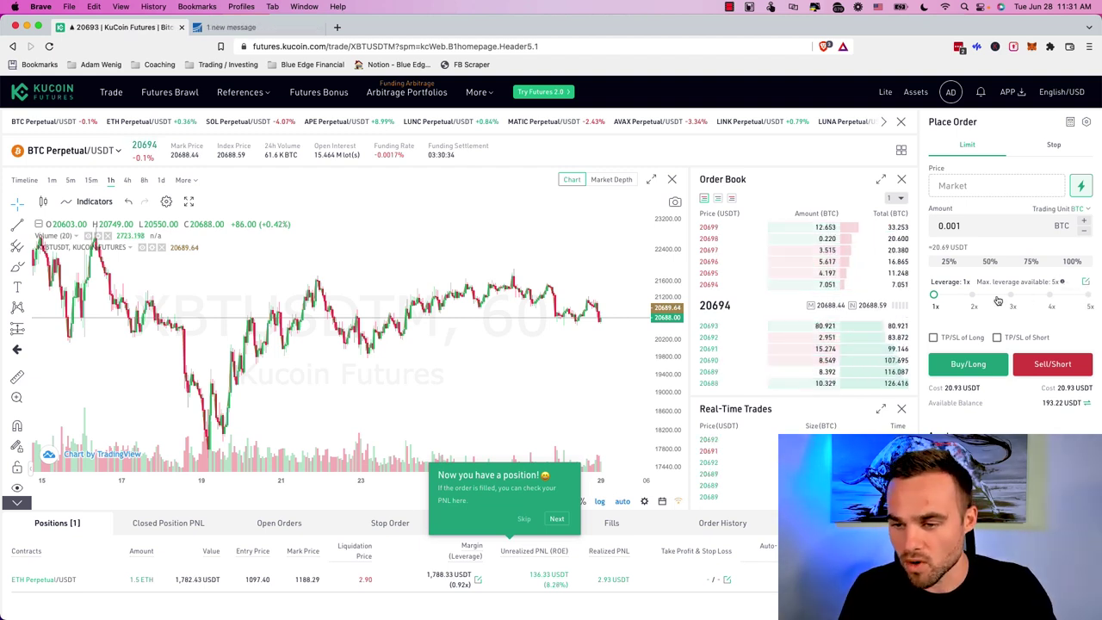
mouse_move(937, 295)
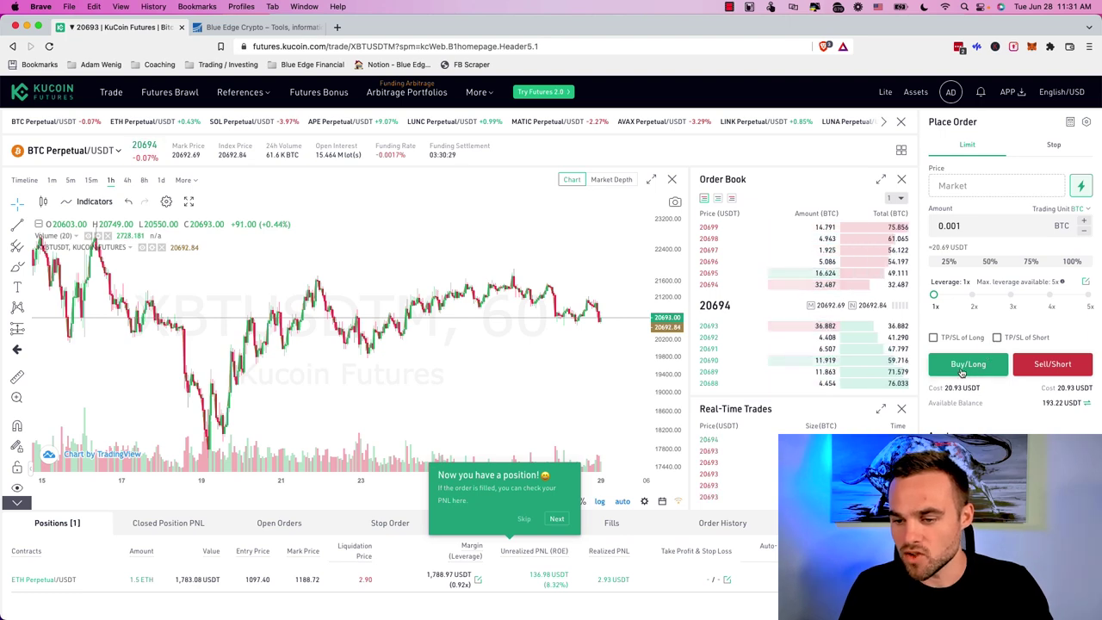
Submit the BTC order as Sell/Short, authorise it with the trading password, and decline saving the password in the browser
left_click(1051, 365)
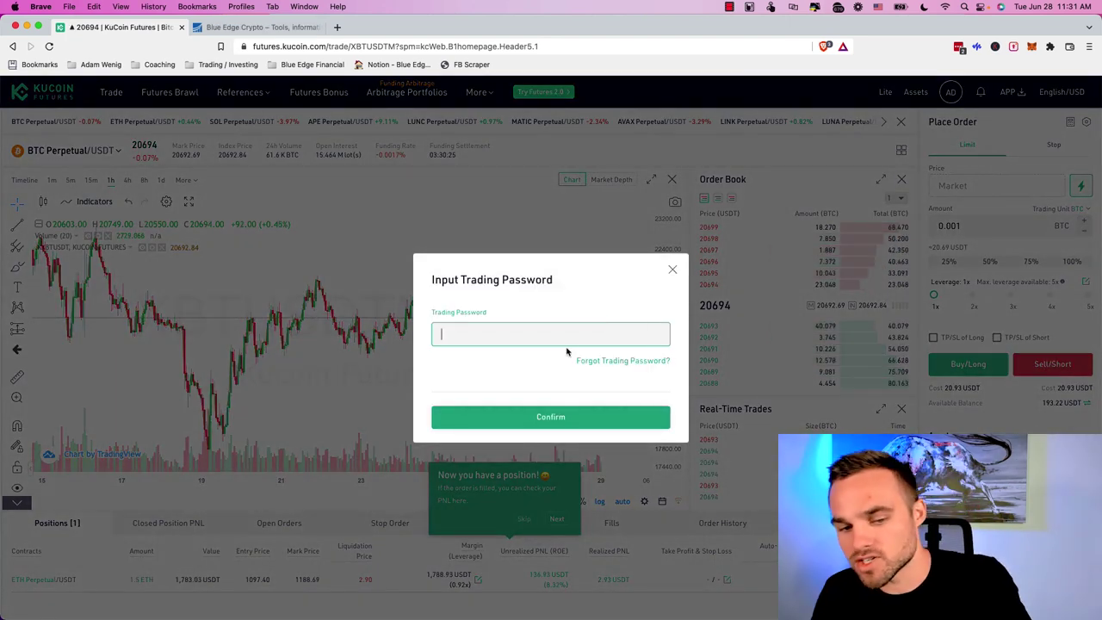
left_click(519, 331)
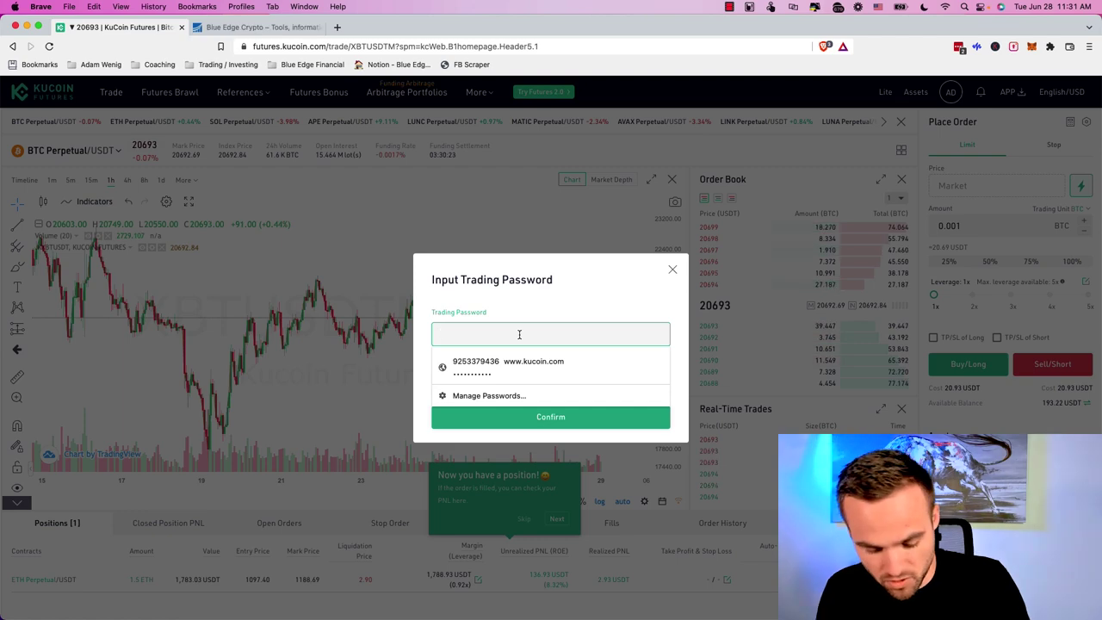
type("••••••")
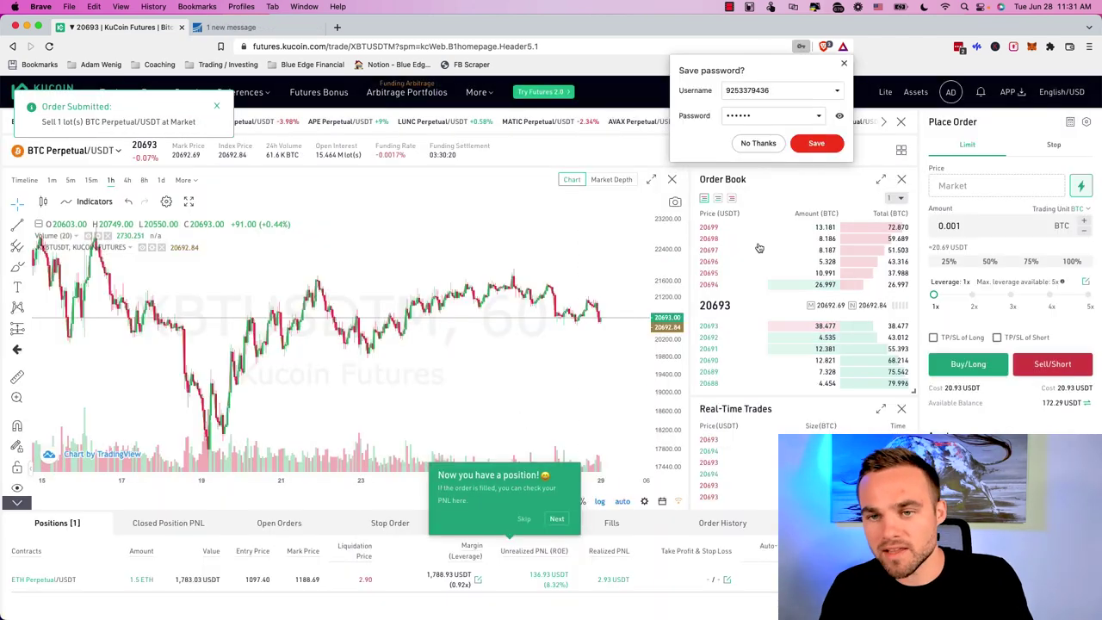
left_click(844, 63)
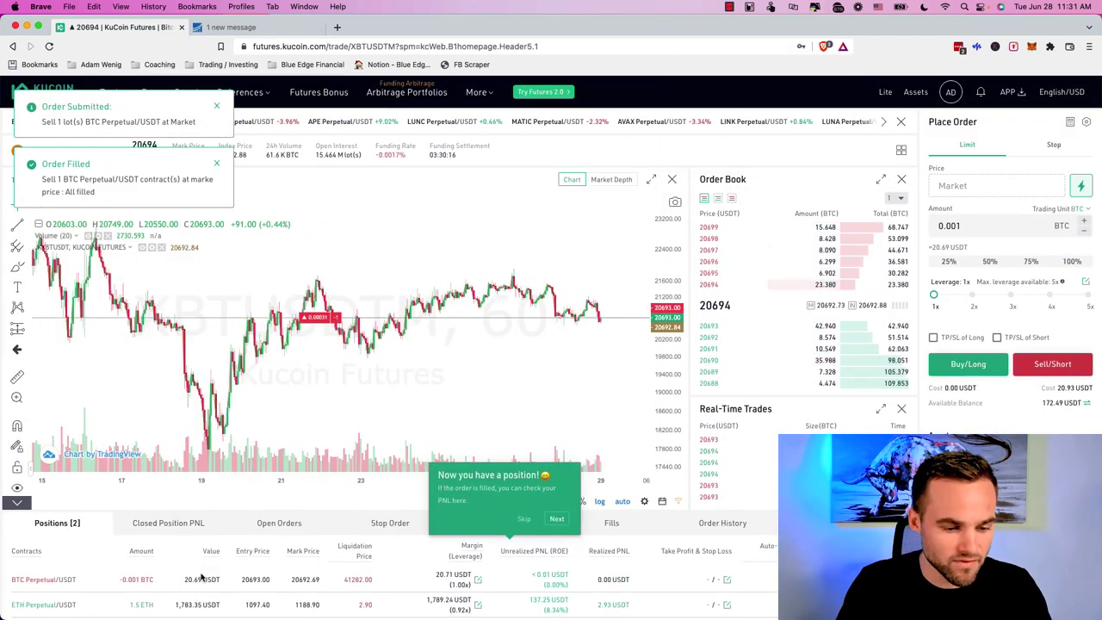
Open the take profit and stop loss settings of the BTC short position and base both triggers on Mark Price
scroll(203, 577, "down", 1)
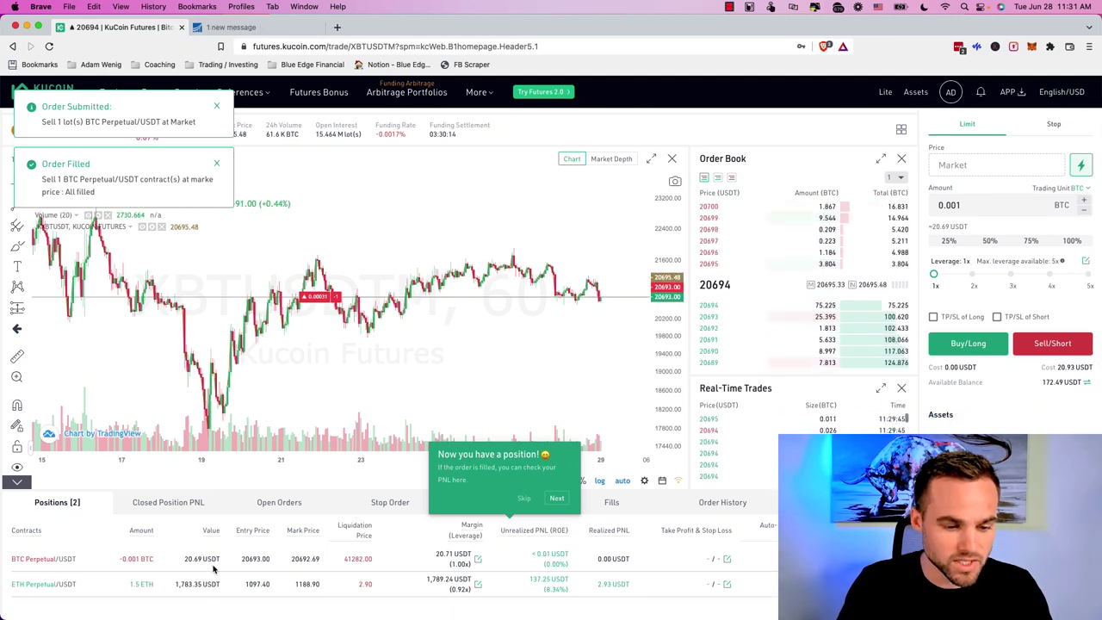
scroll(213, 569, "down", 2)
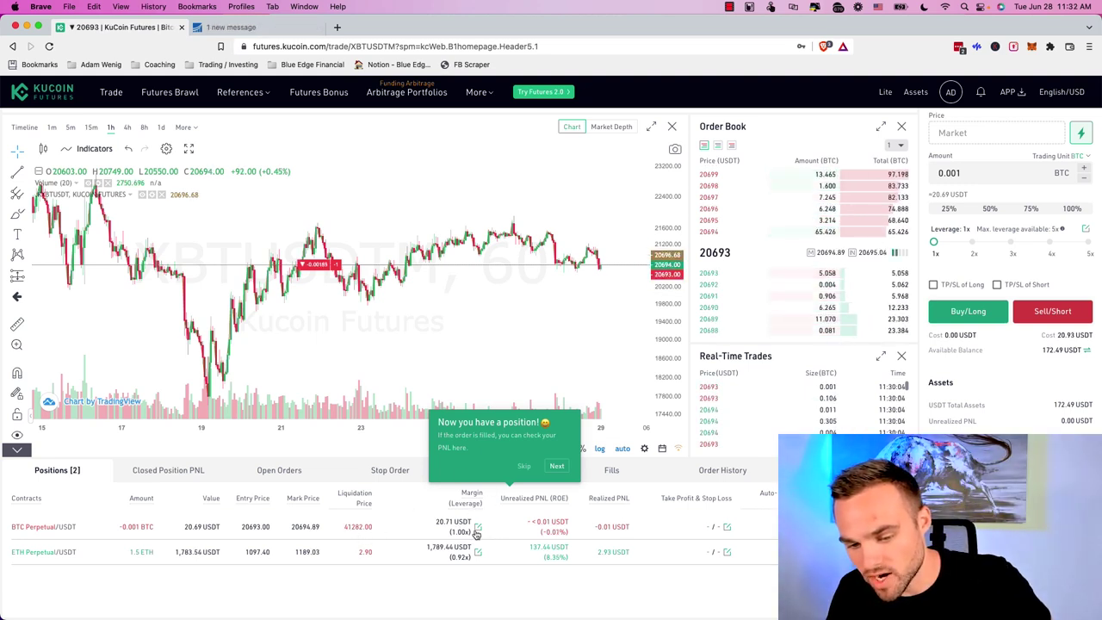
left_click(559, 467)
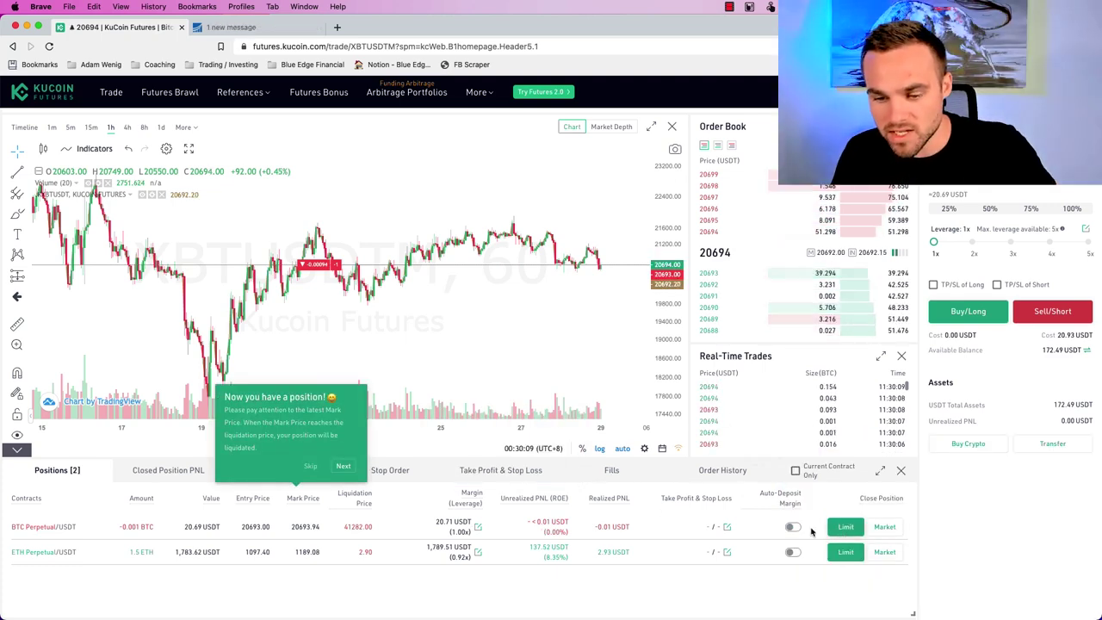
left_click(727, 528)
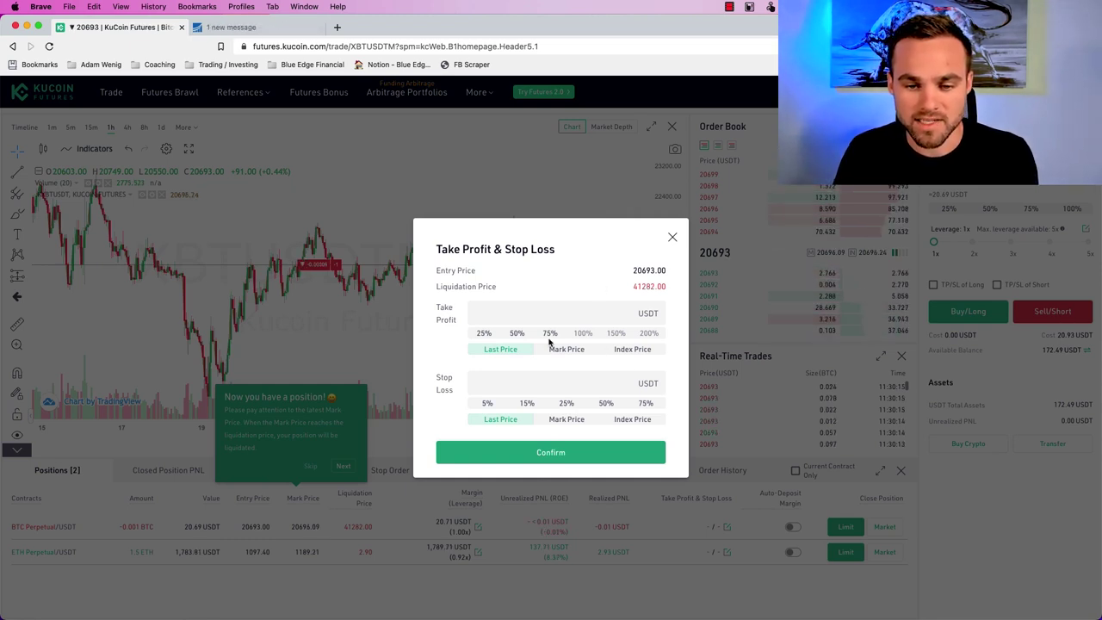
left_click(566, 349)
left_click(566, 419)
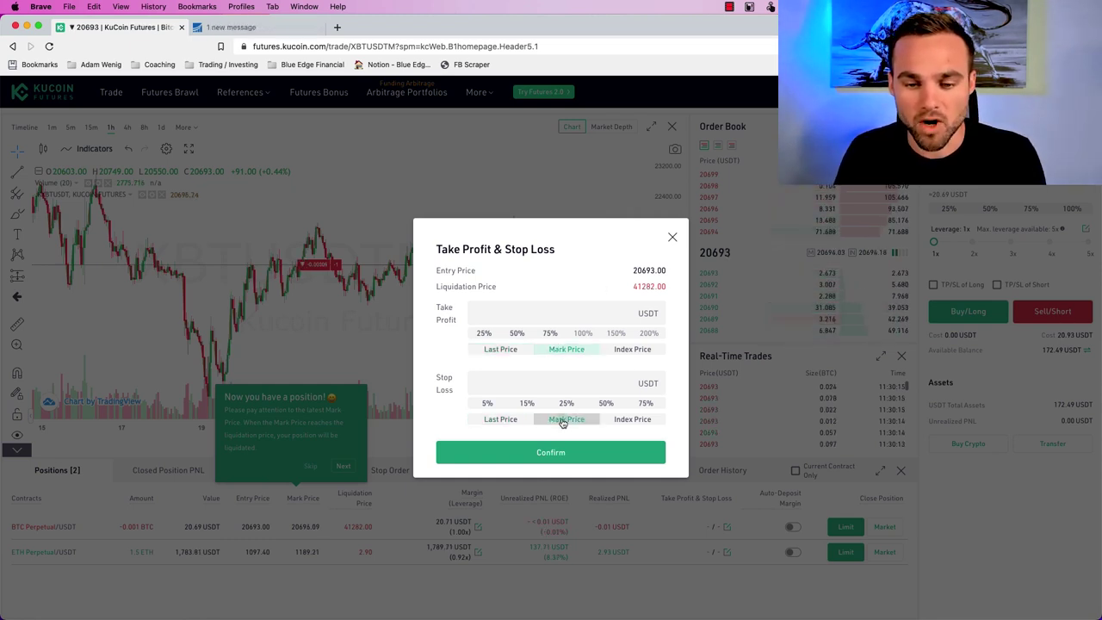
Set the BTC short position's take profit price to 20,000 USDT
left_click(529, 313)
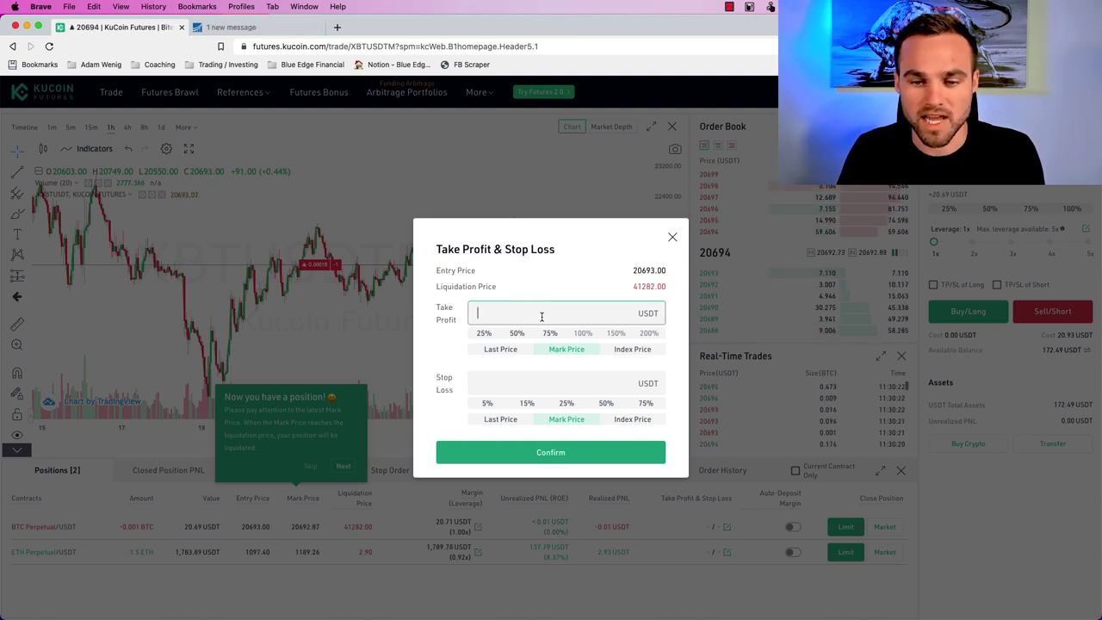
type("19")
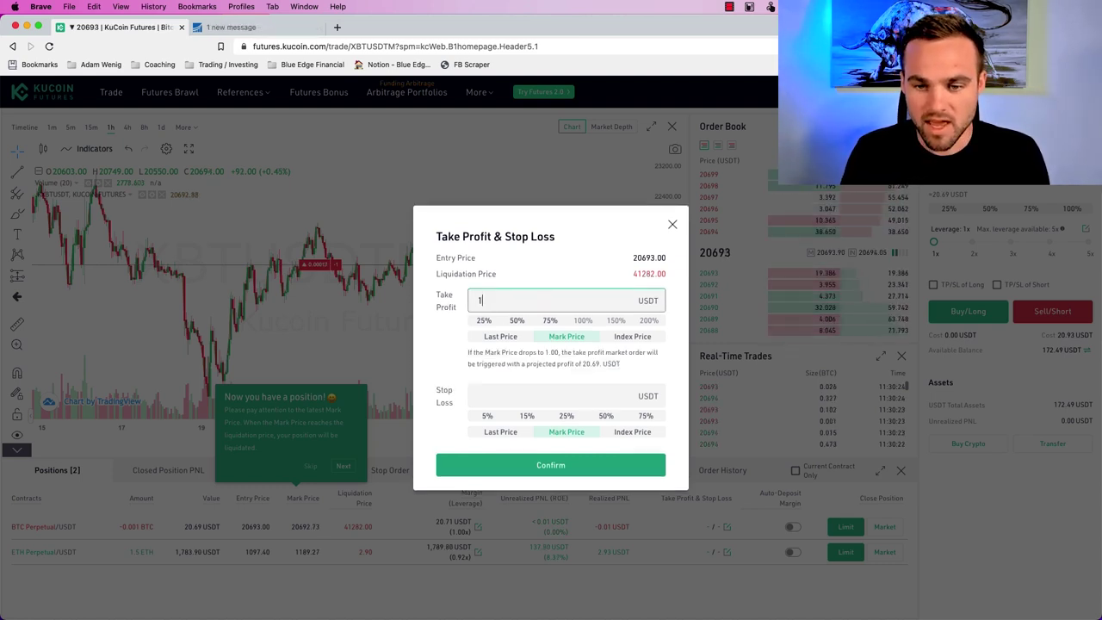
key("BackSpace")
key("BackSpace")
type("200000")
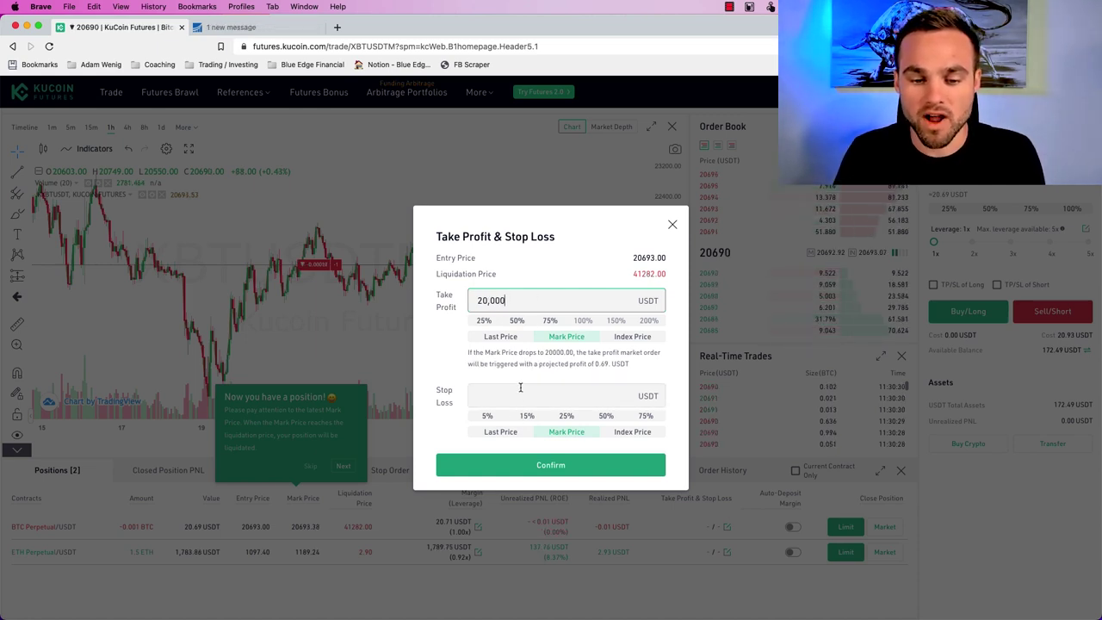
Save the BTC short position's protection with a stop loss price of 22,000 USDT and finish the position introduction hints
left_click(519, 392)
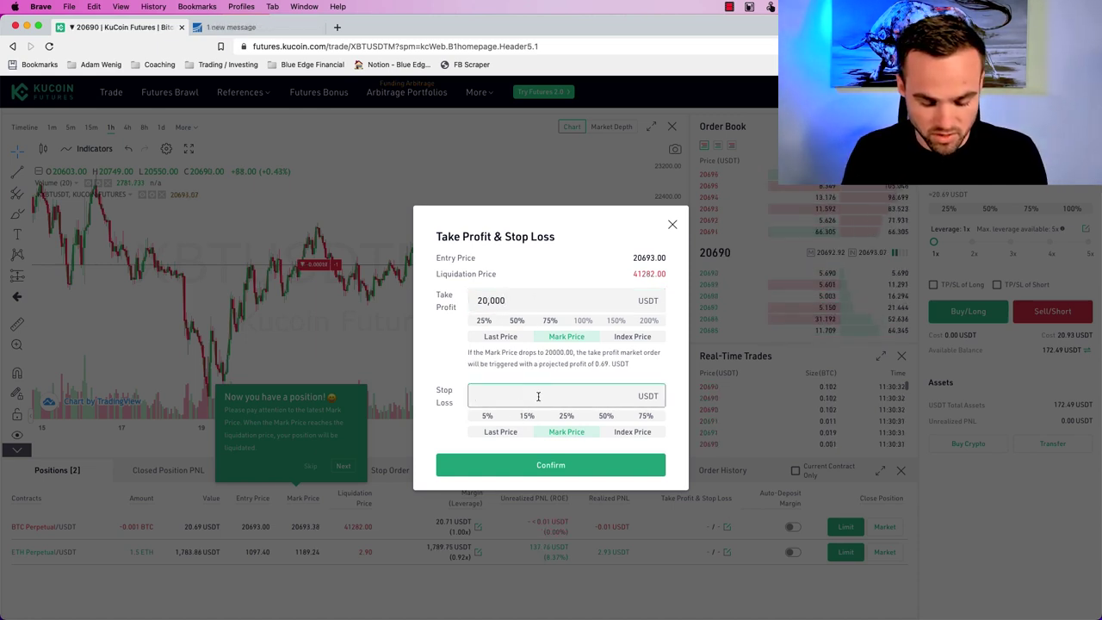
type("22")
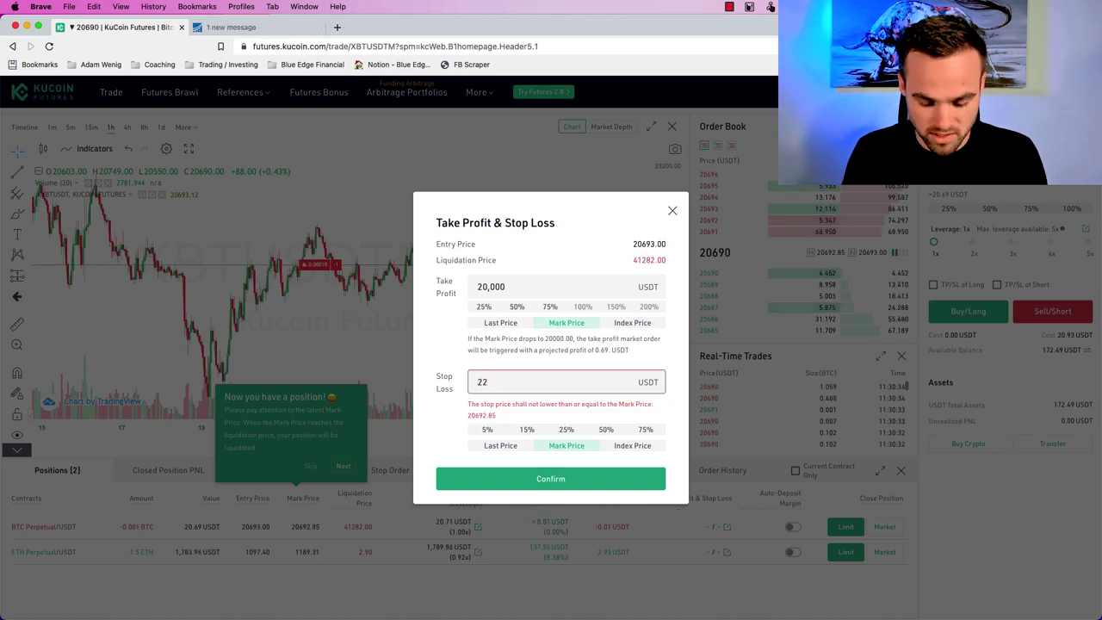
type(",000")
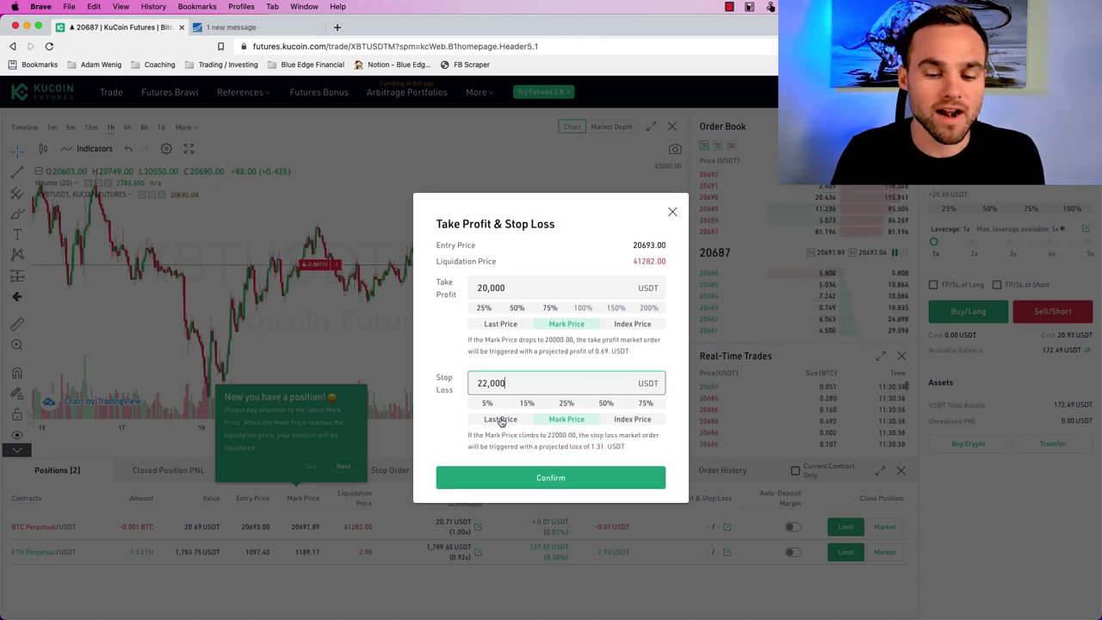
left_click(564, 479)
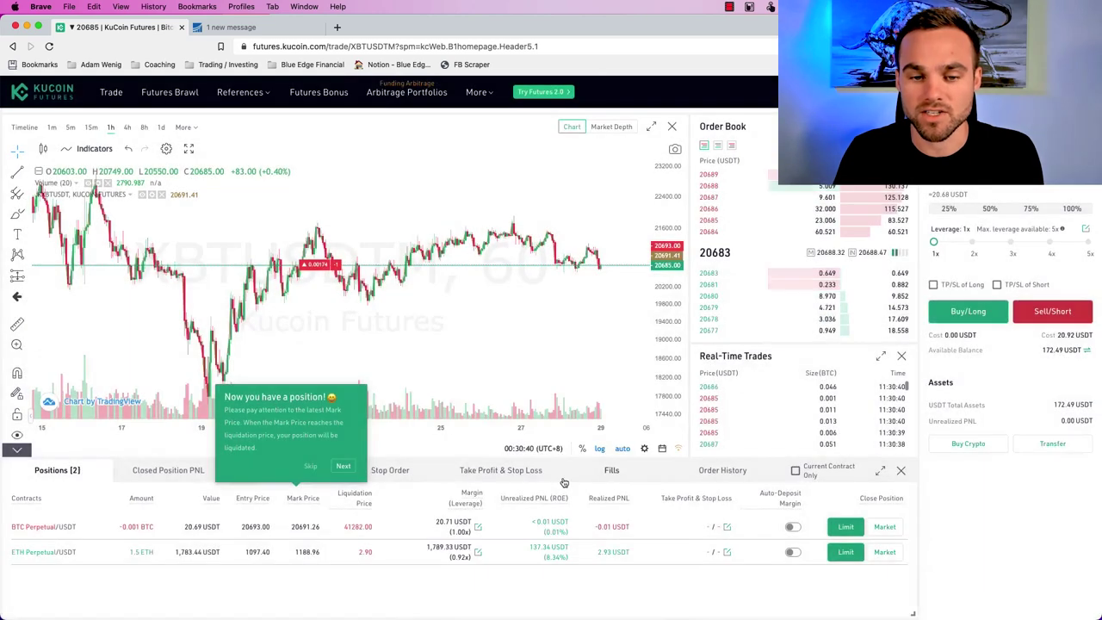
left_click(344, 467)
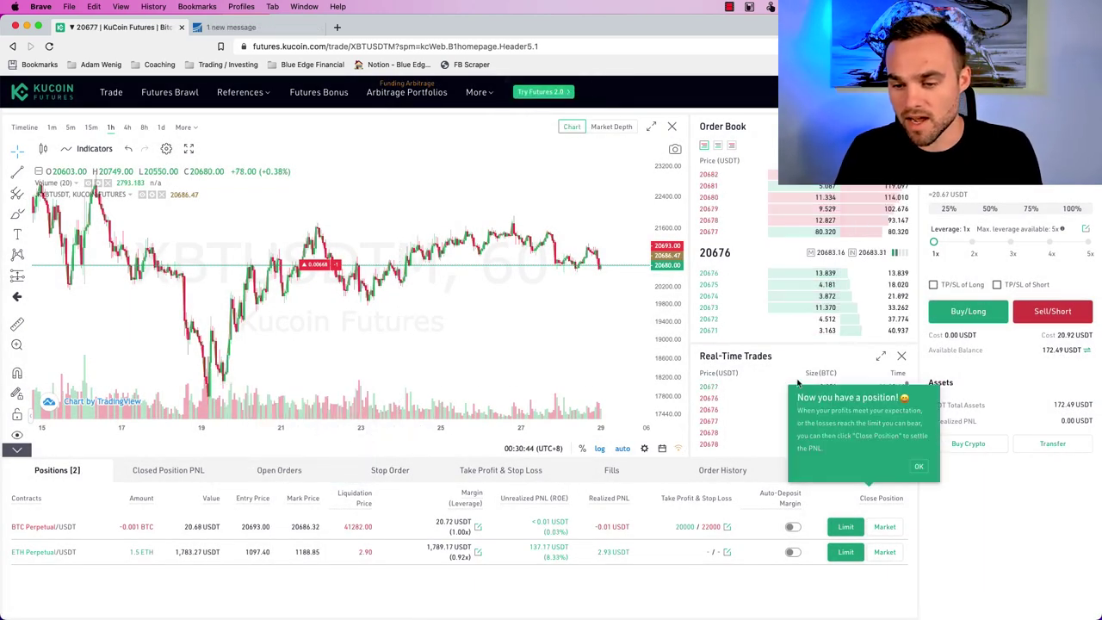
left_click(919, 465)
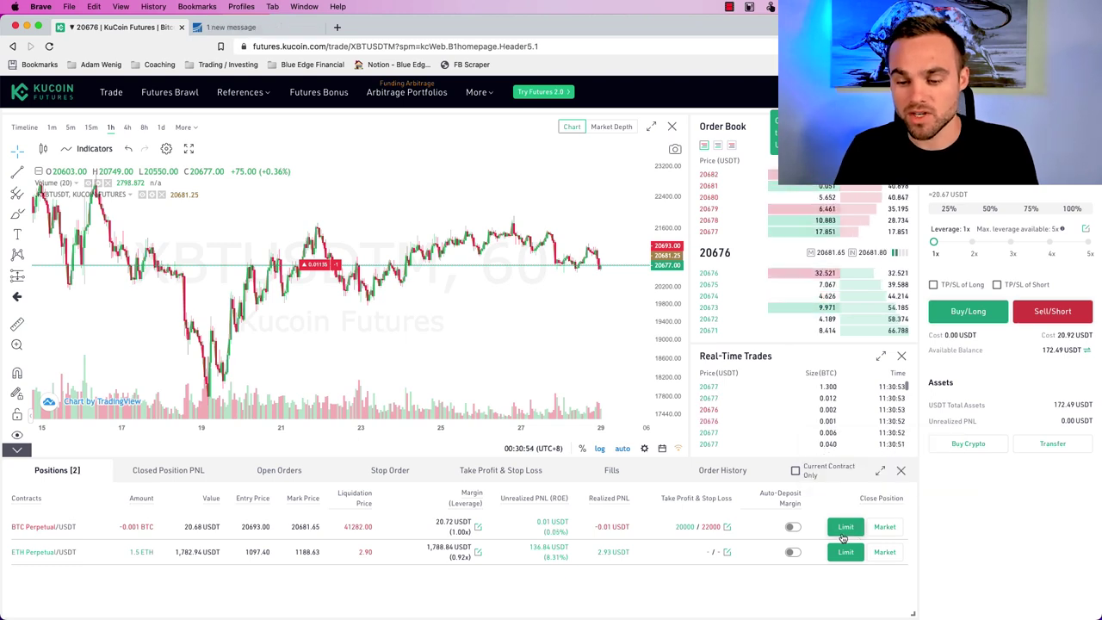
Close 100% of the BTC short position (0.001 BTC) with a market order, cancelling its take profit and stop loss order
left_click(887, 527)
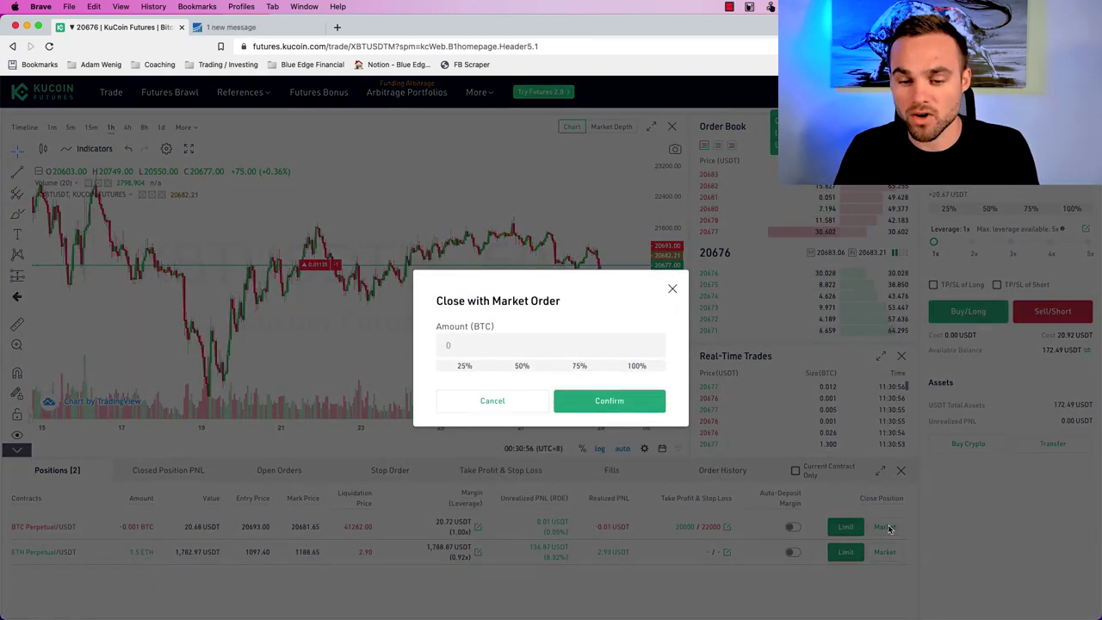
left_click(641, 368)
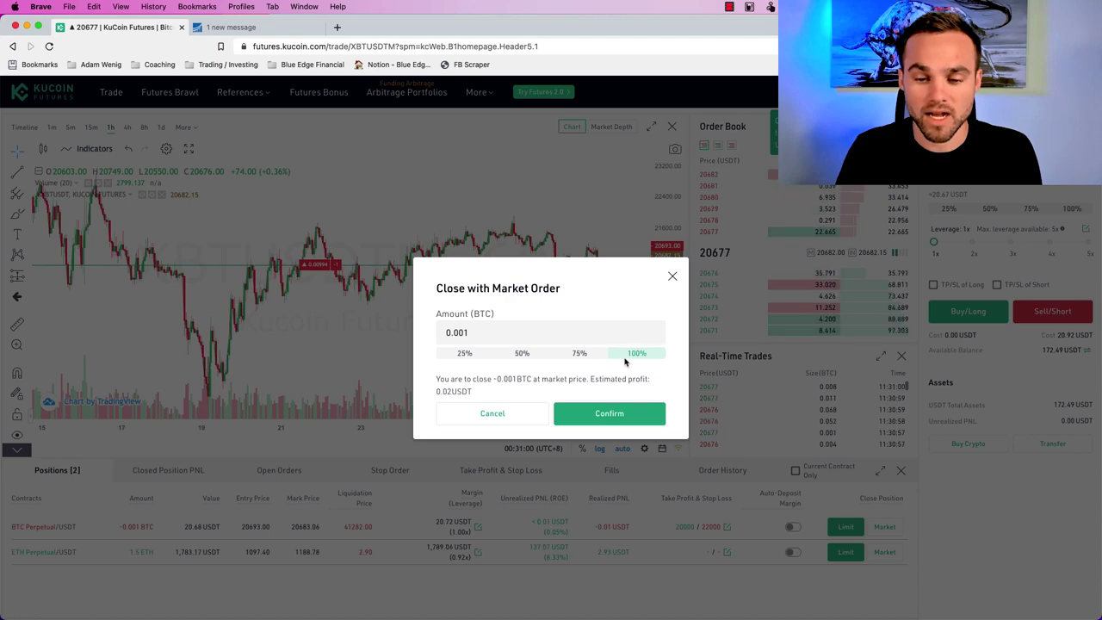
left_click(625, 415)
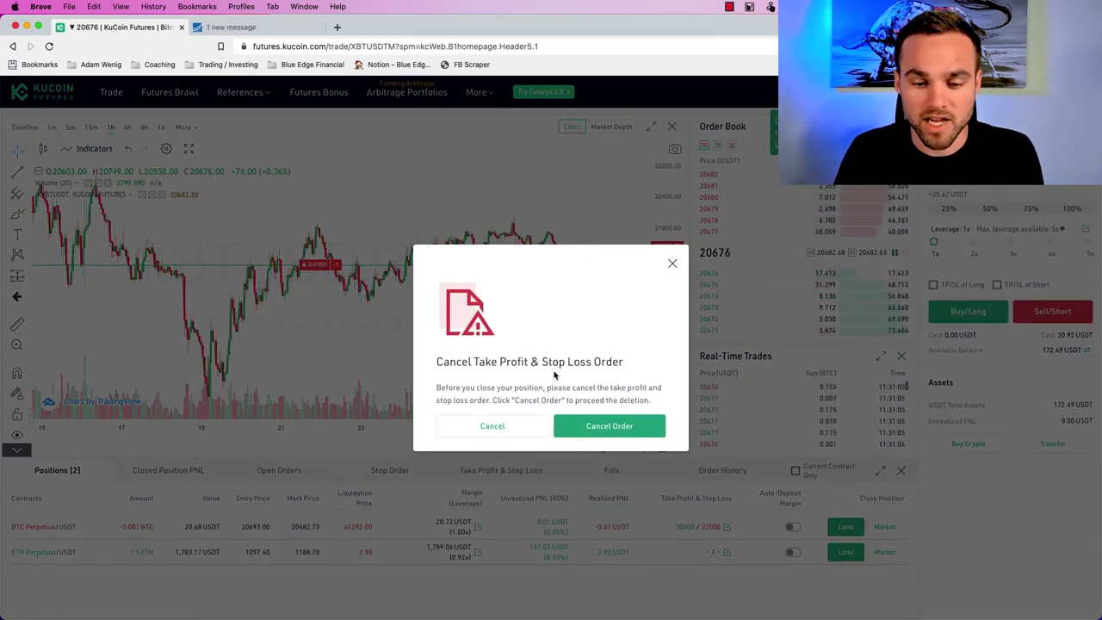
left_click(596, 427)
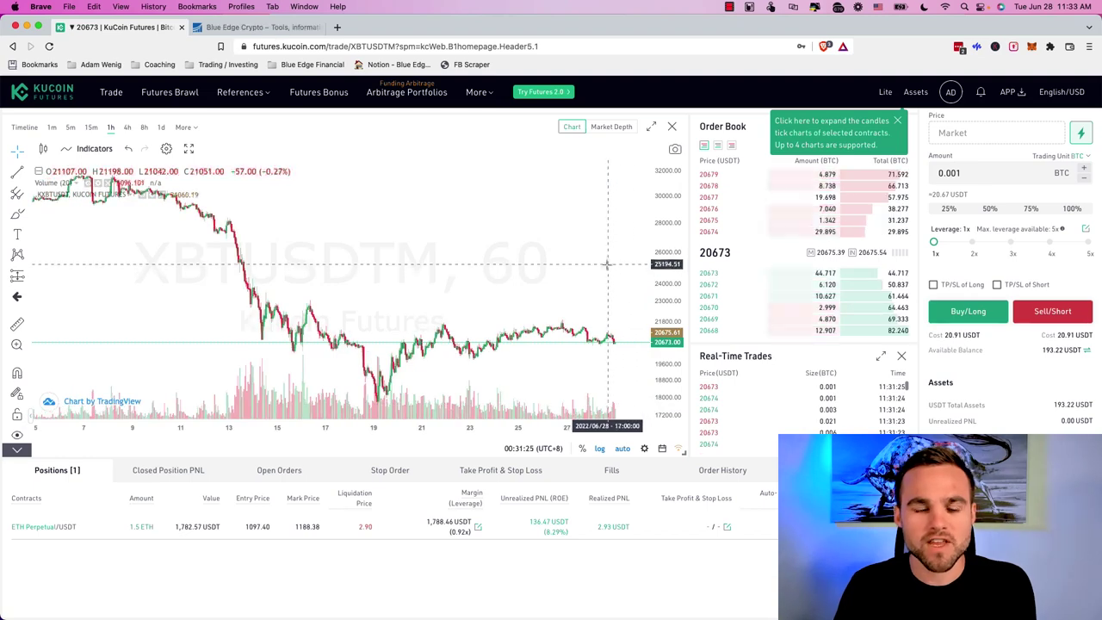
scroll(608, 265, "up", 3)
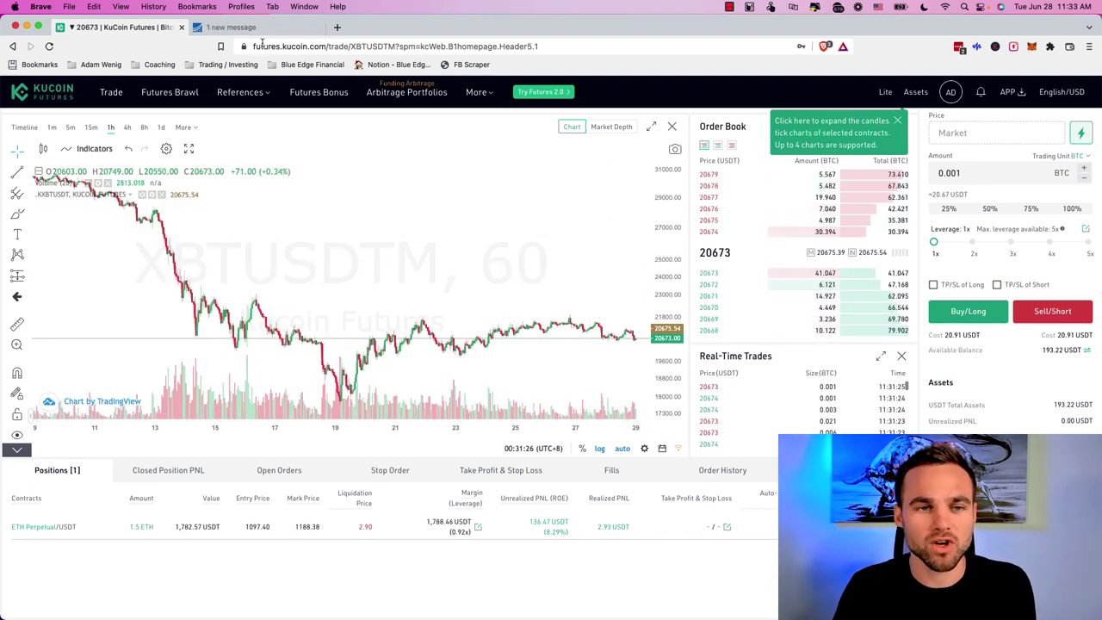
scroll(456, 268, "up", 2)
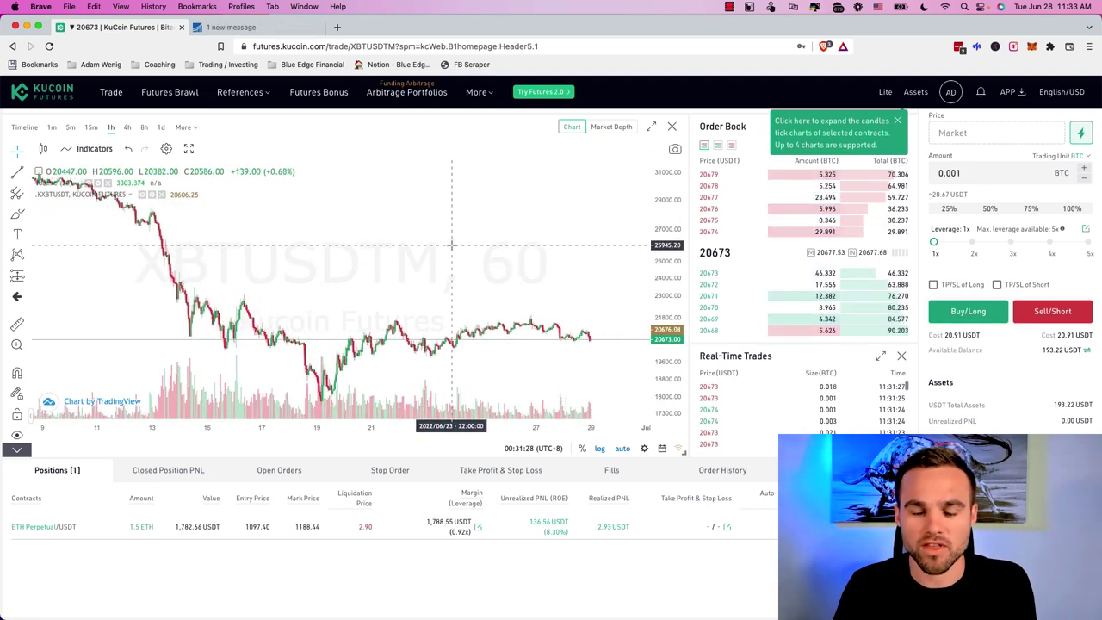
scroll(451, 246, "up", 2)
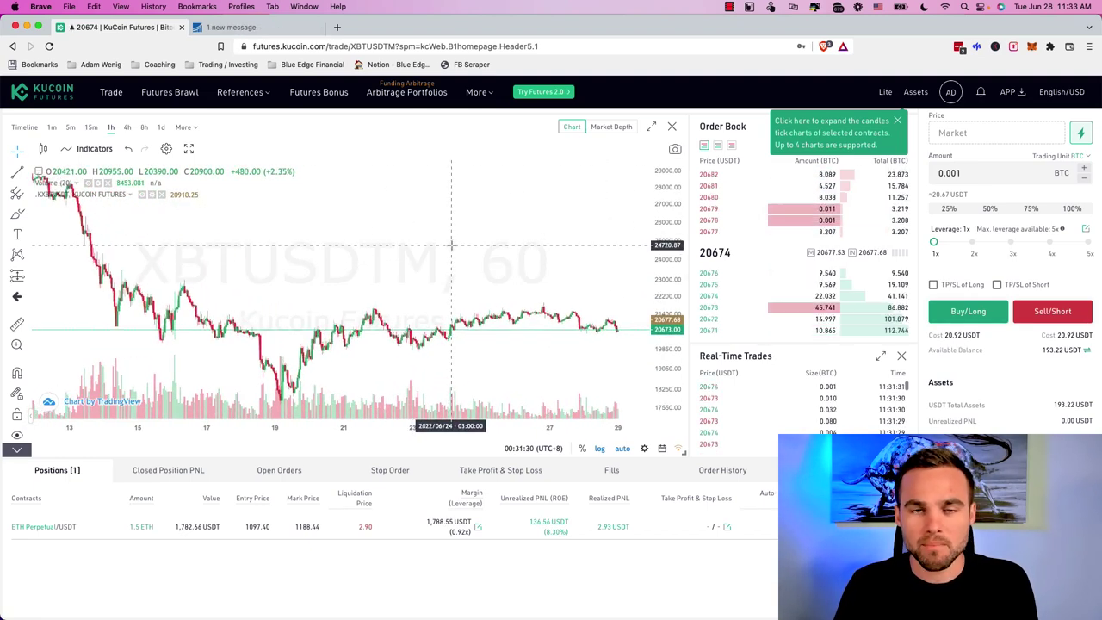